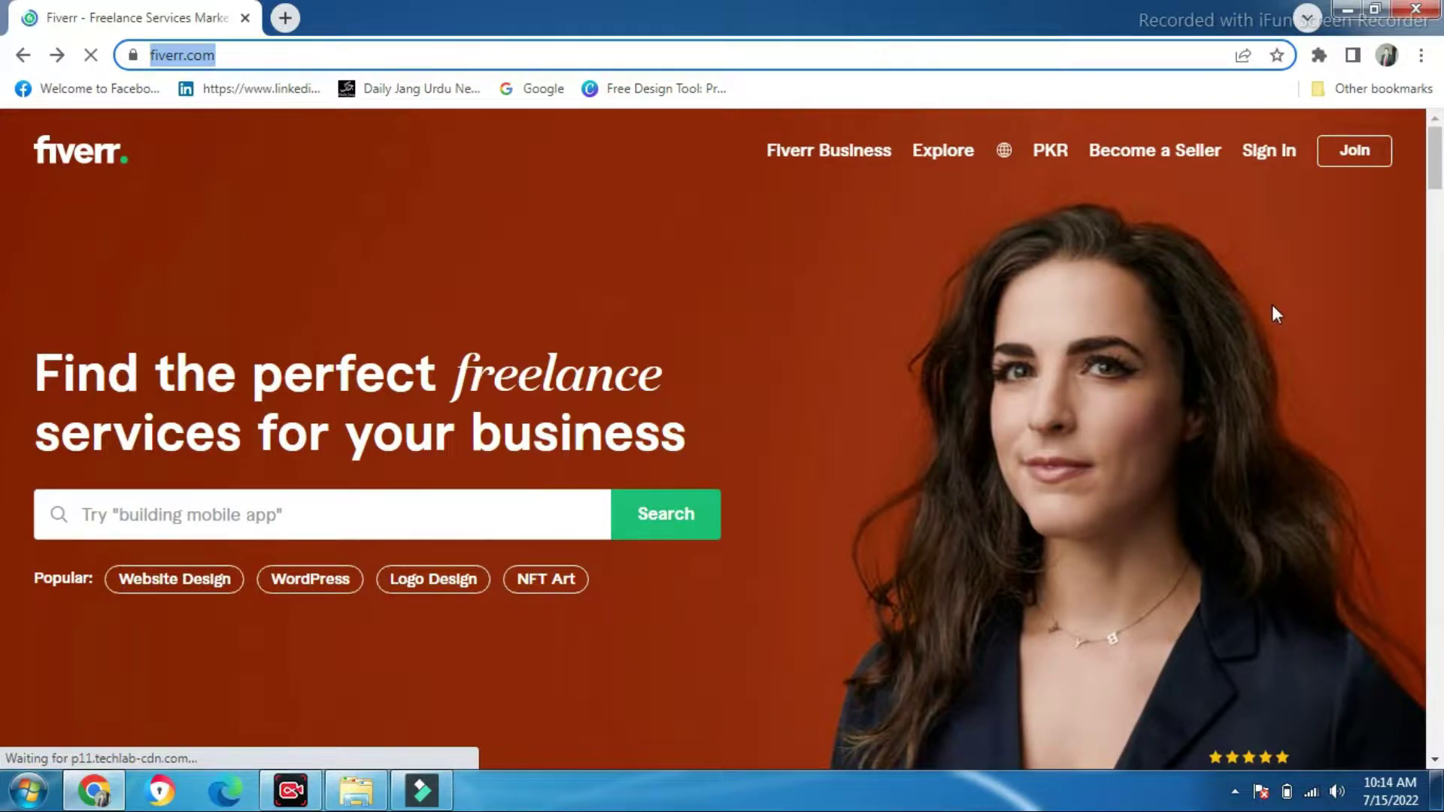
Start the Join Fiverr sign-up and enter your full Gmail address as the email
click(1354, 158)
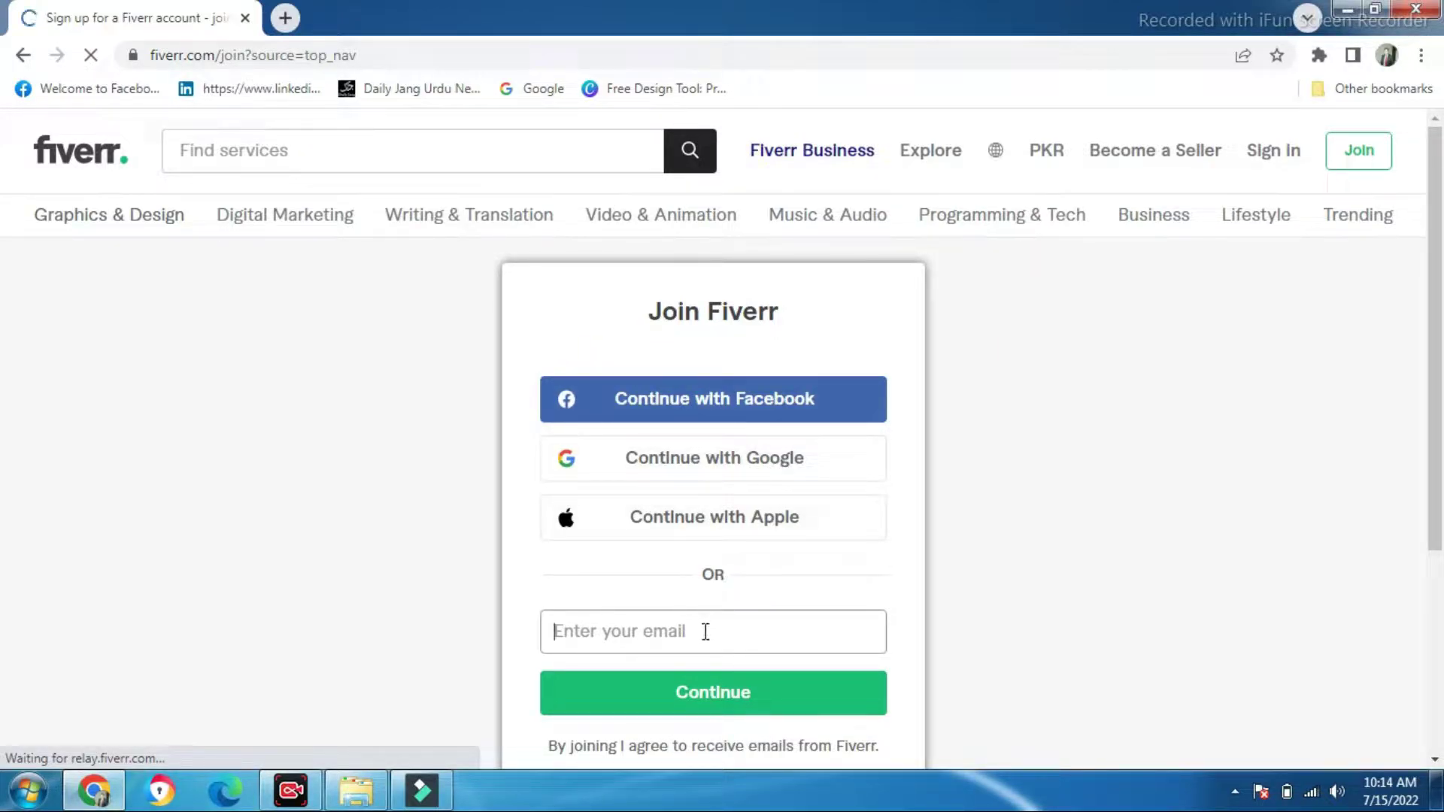
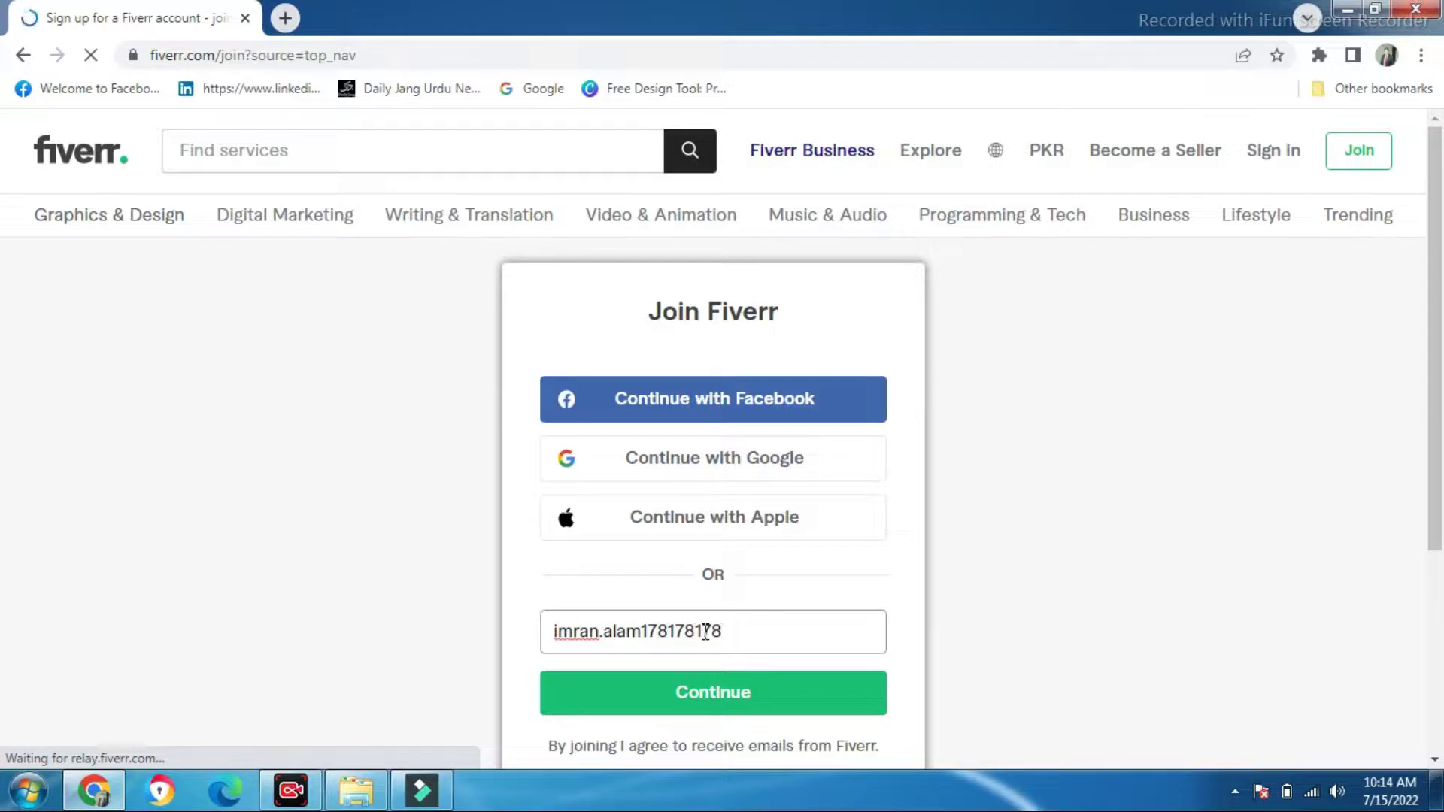
text(178)
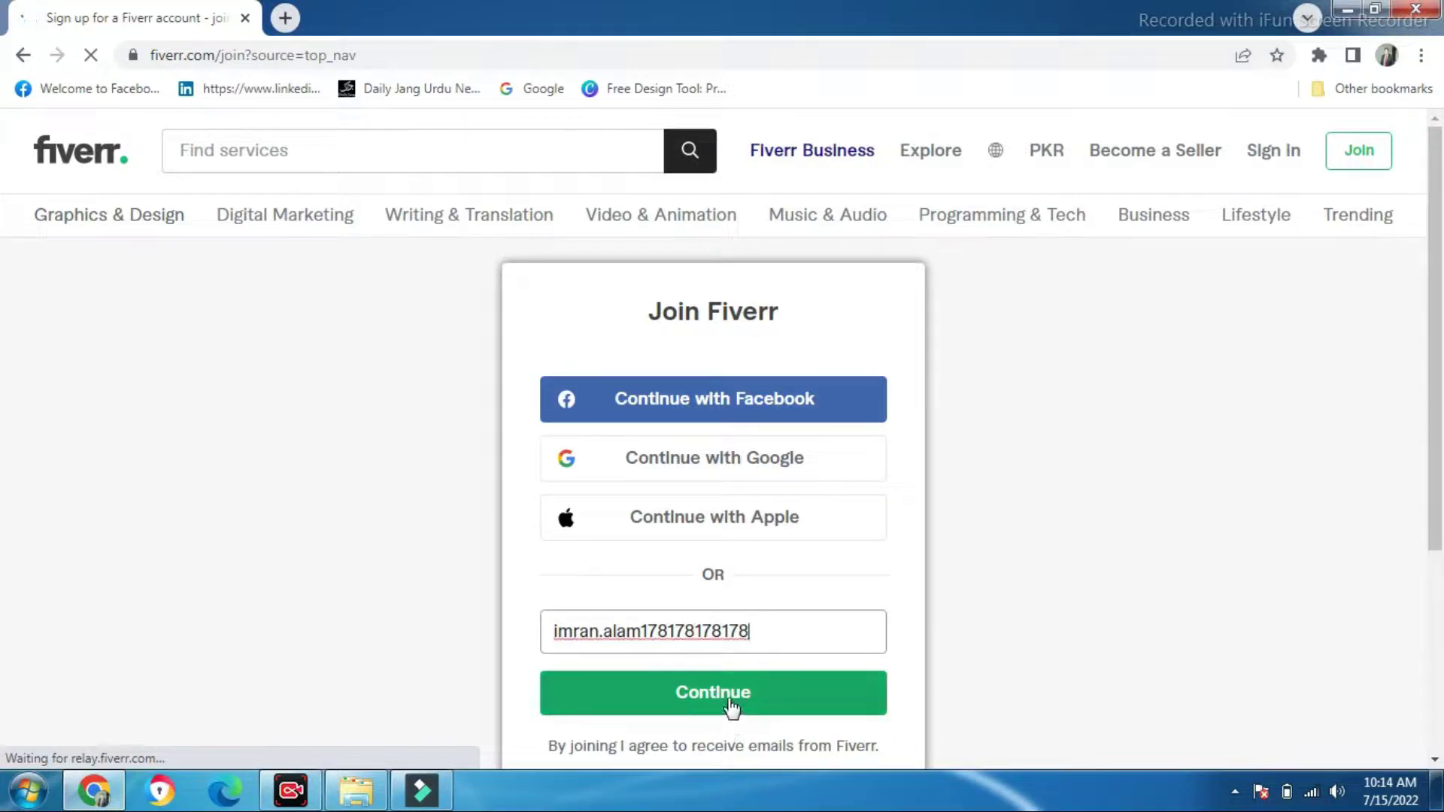
key(BackSpace)
key(BackSpace)
key(BackSpace)
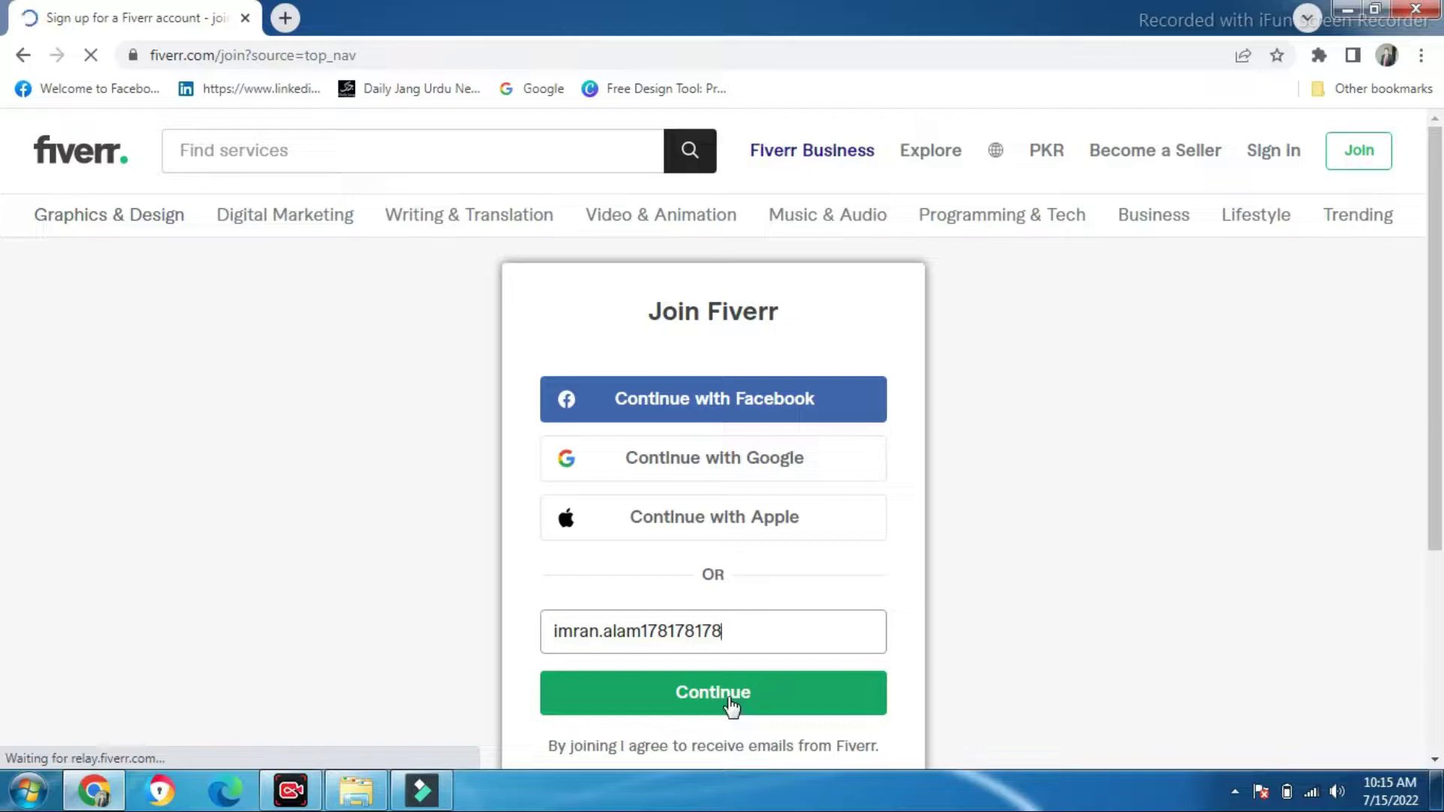
click(729, 700)
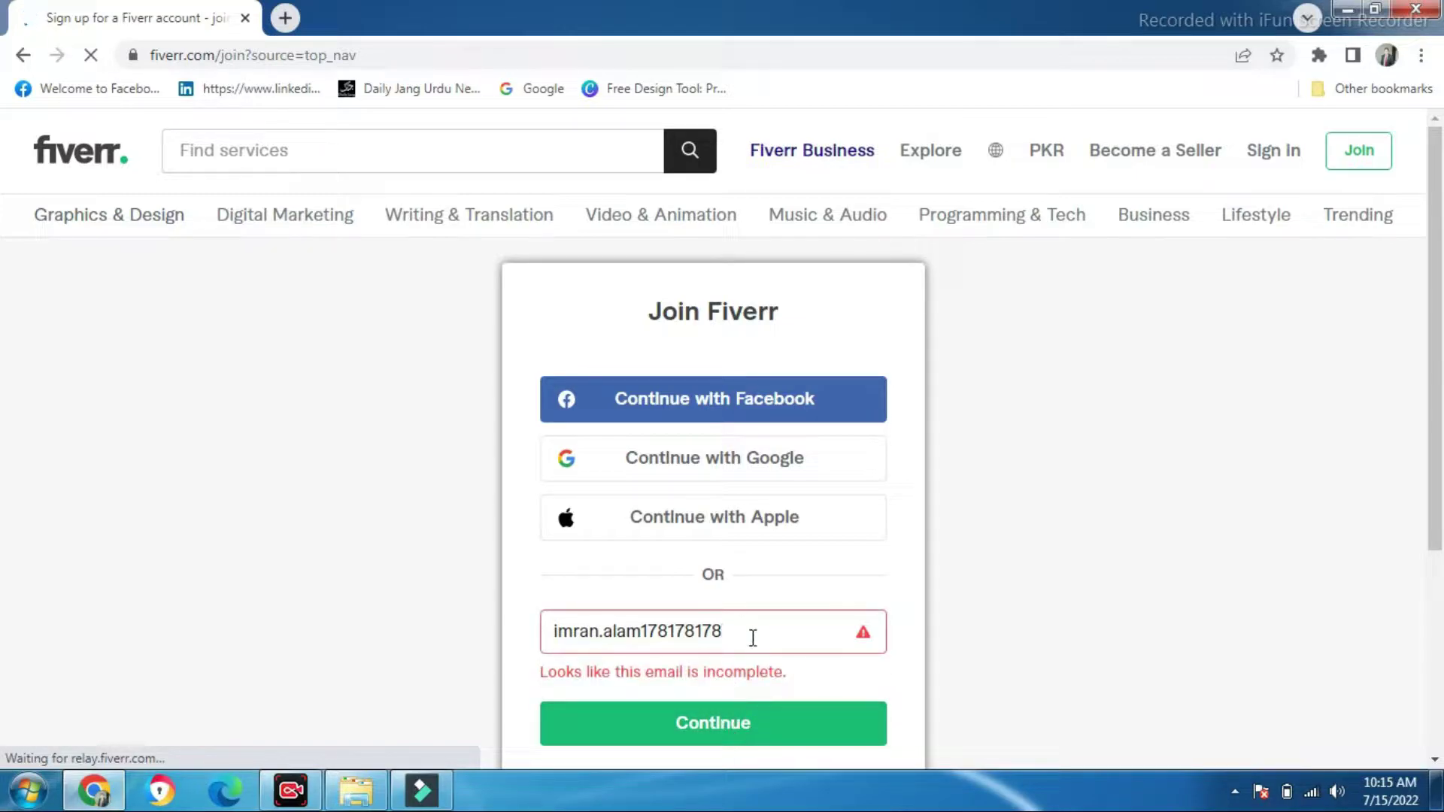
text(@)
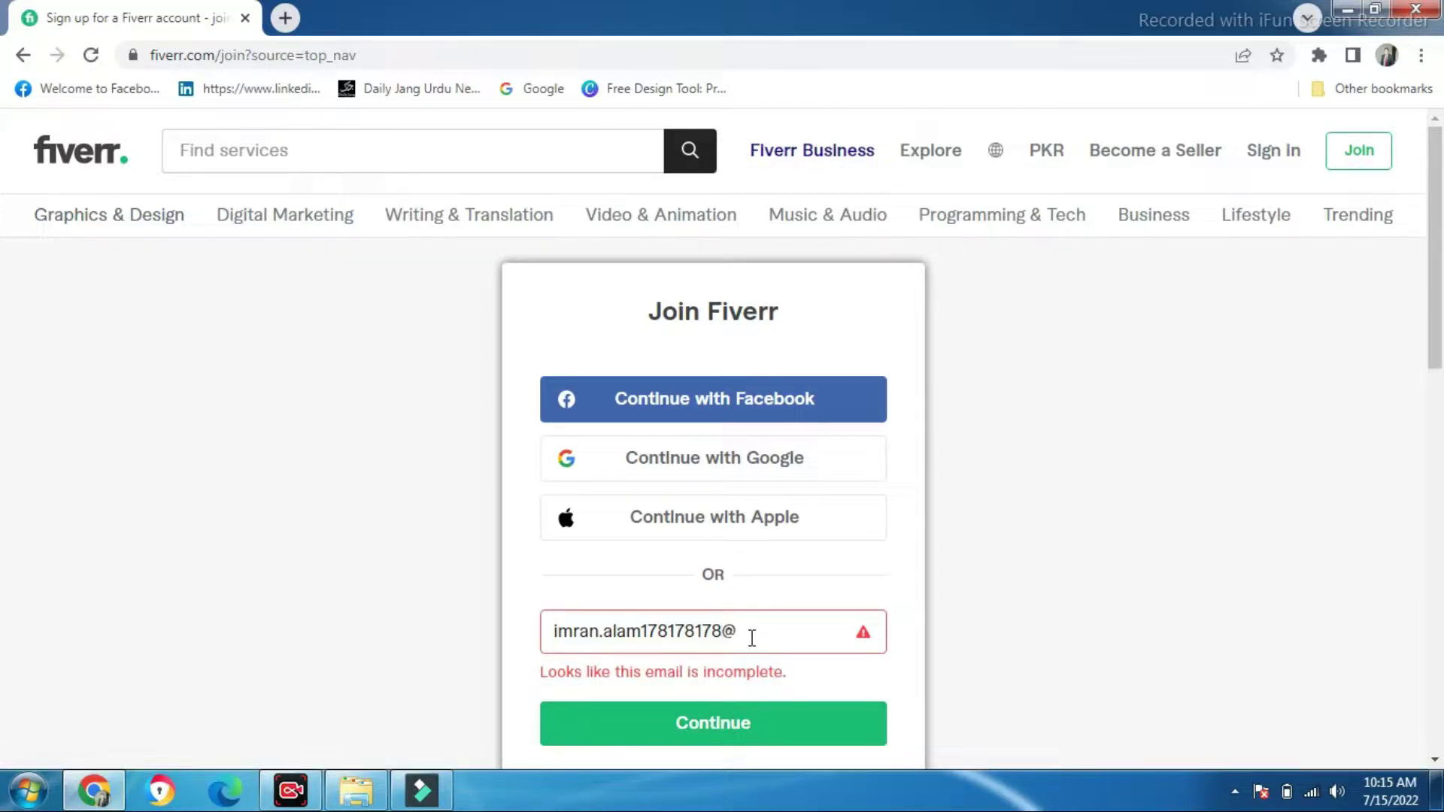
text(gmail.com)
click(761, 692)
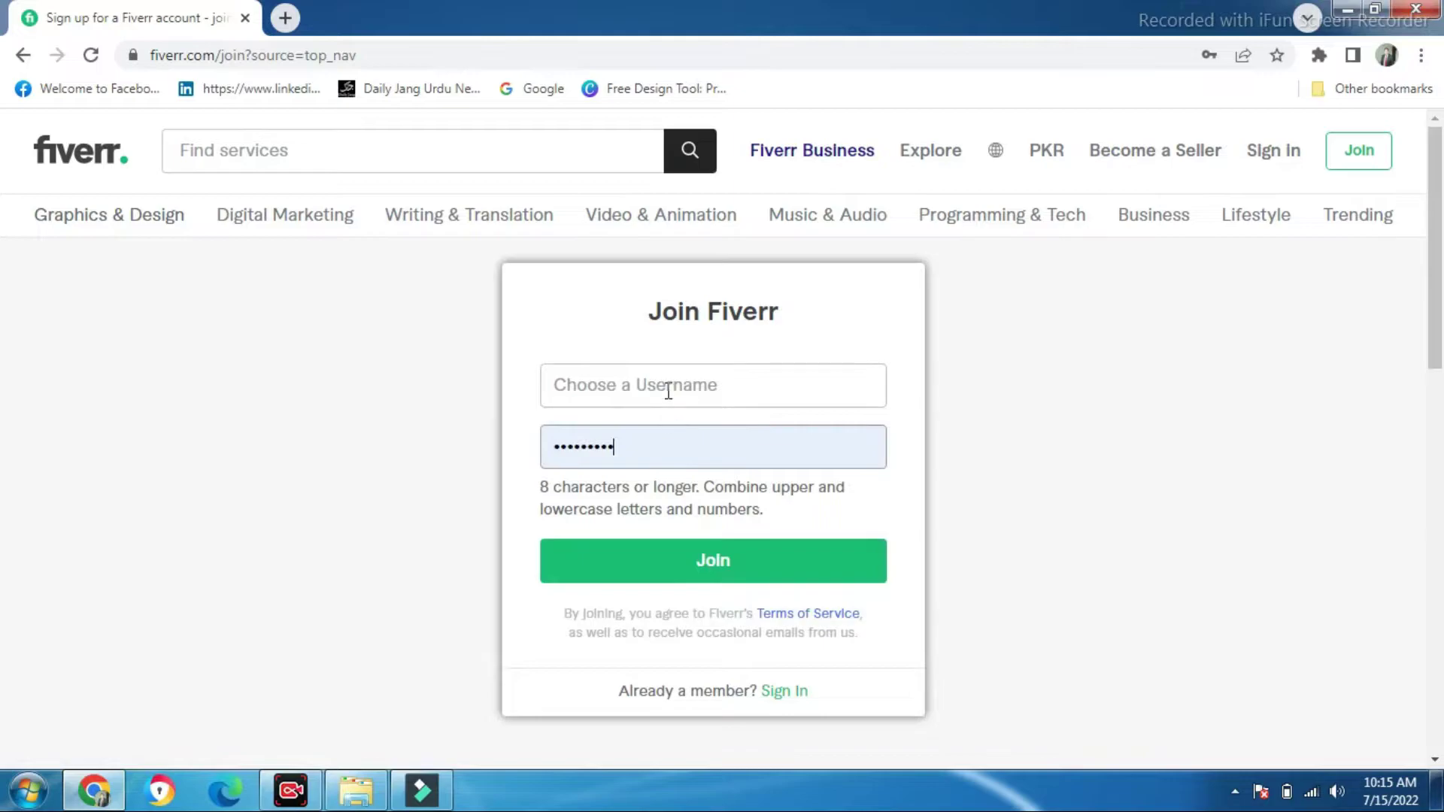
Enter a username and replace the autofilled password with a new password
click(668, 390)
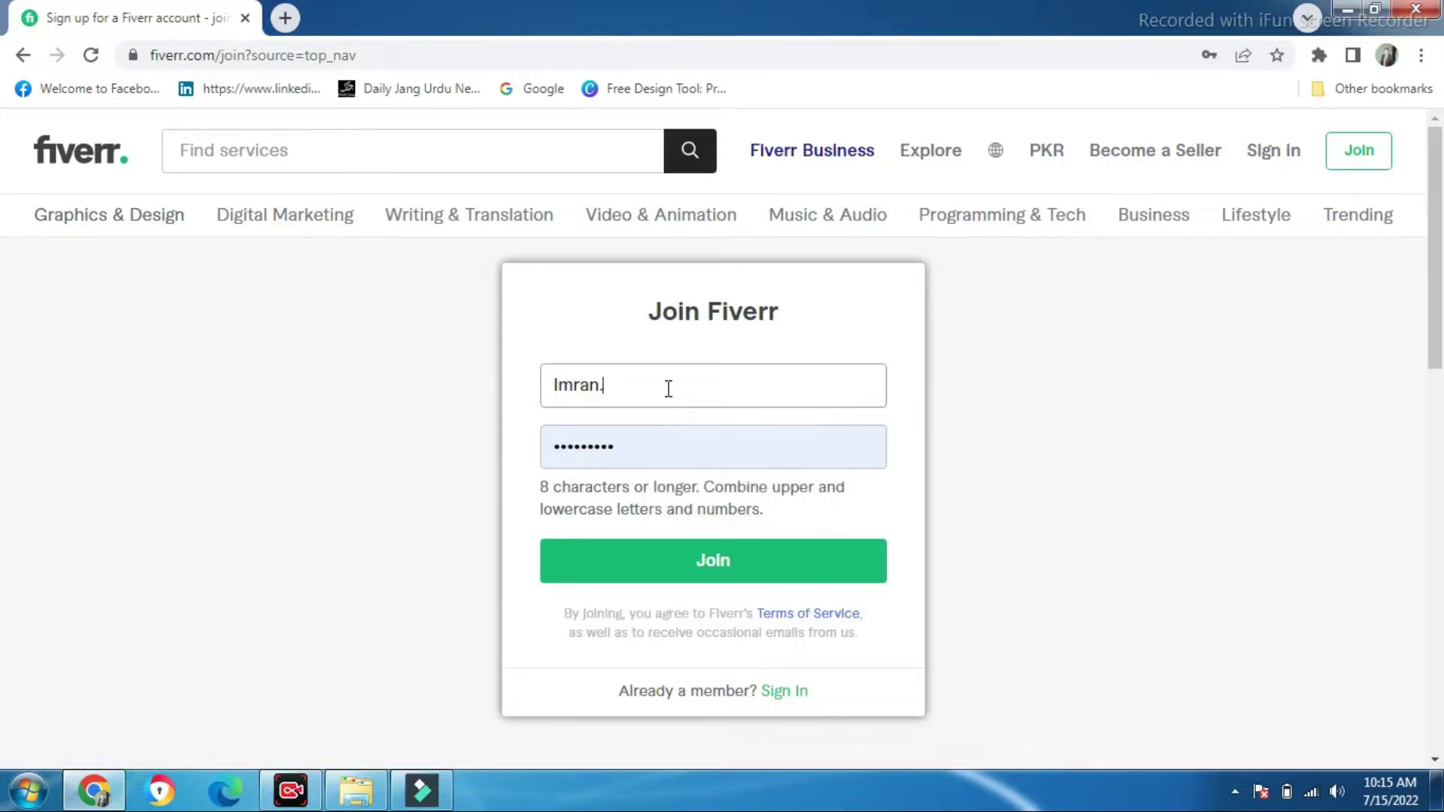
click(701, 440)
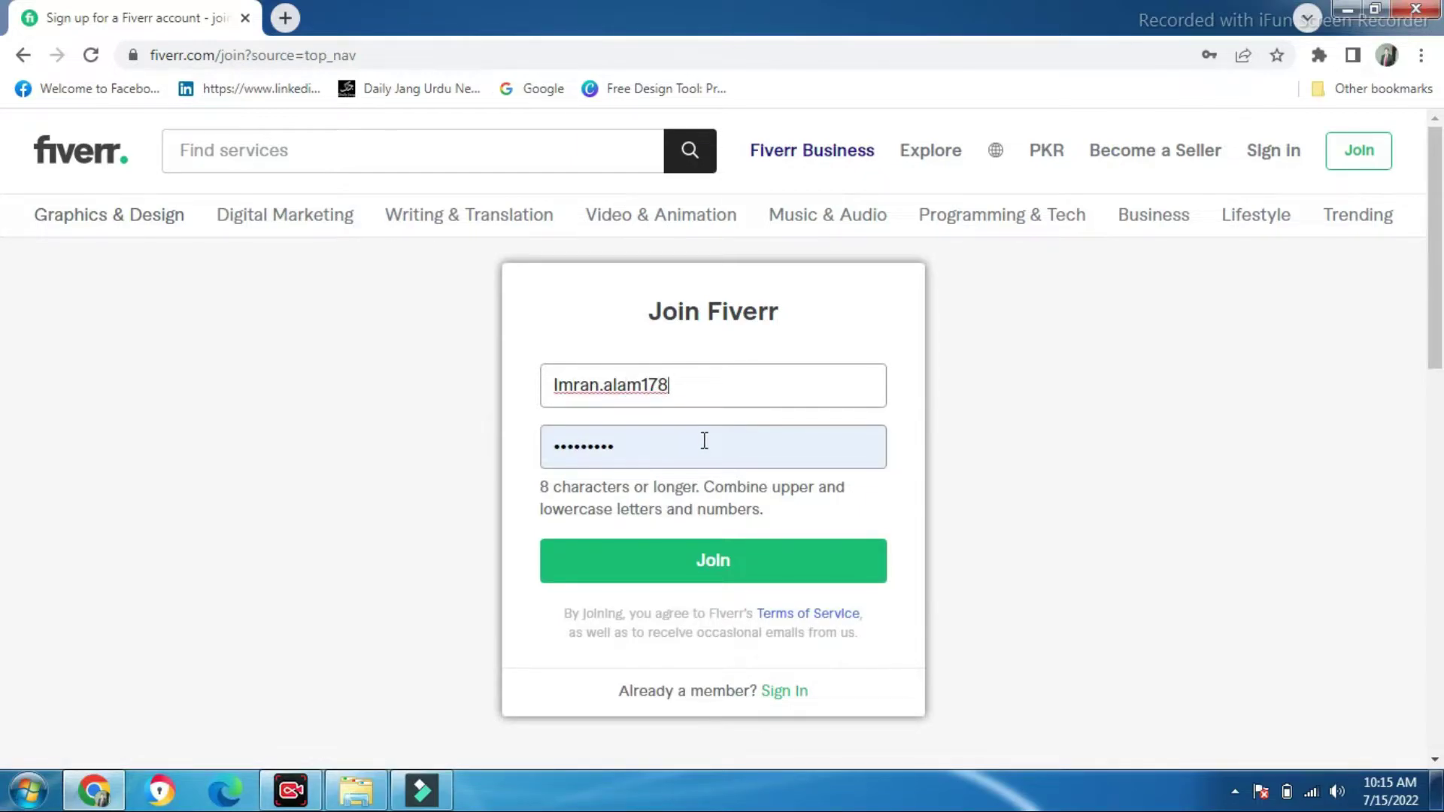
click(704, 441)
key(BackSpace)
key(BackSpace)
key(BackSpace)
key(BackSpace)
key(BackSpace)
key(BackSpace)
key(BackSpace)
key(BackSpace)
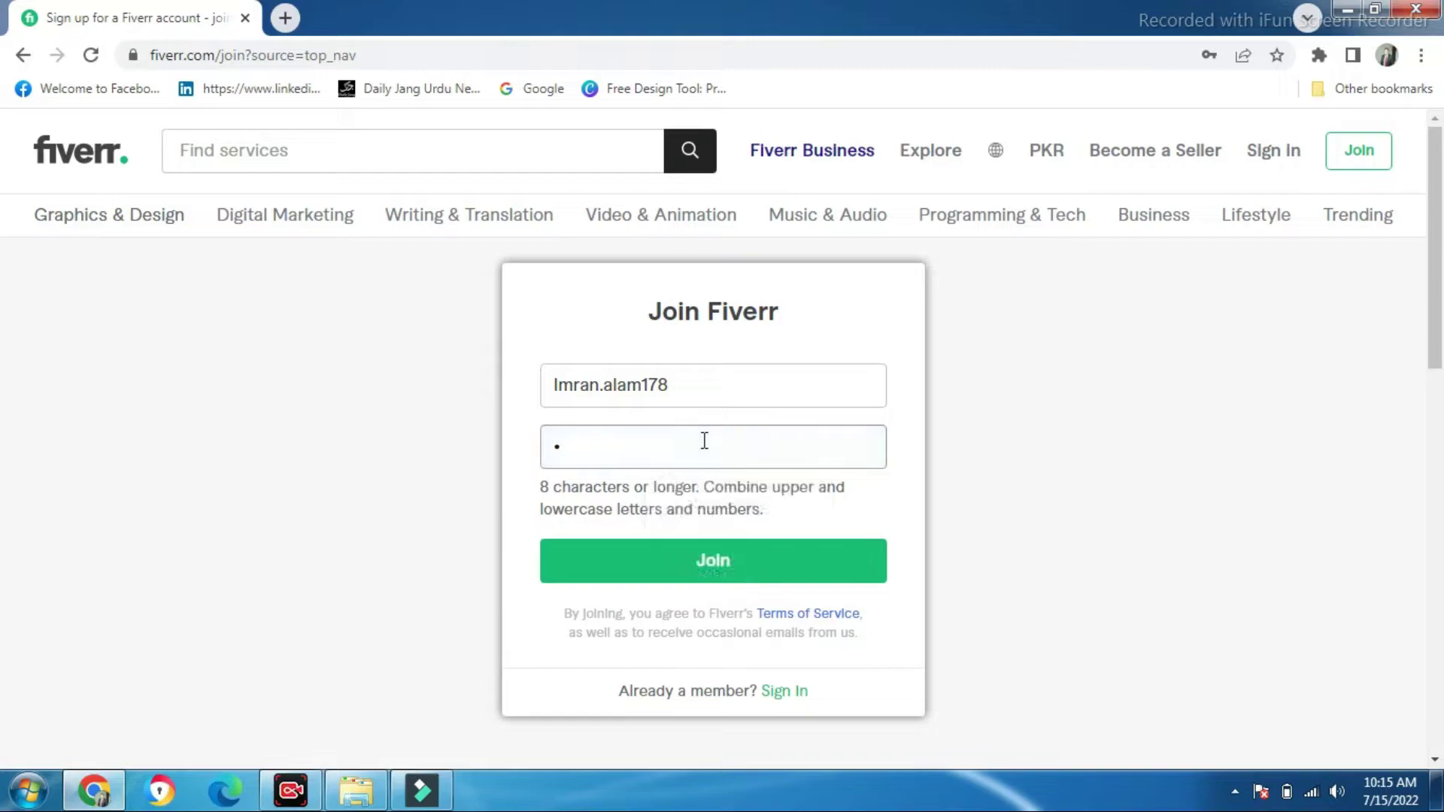
key(BackSpace)
text(•••••)
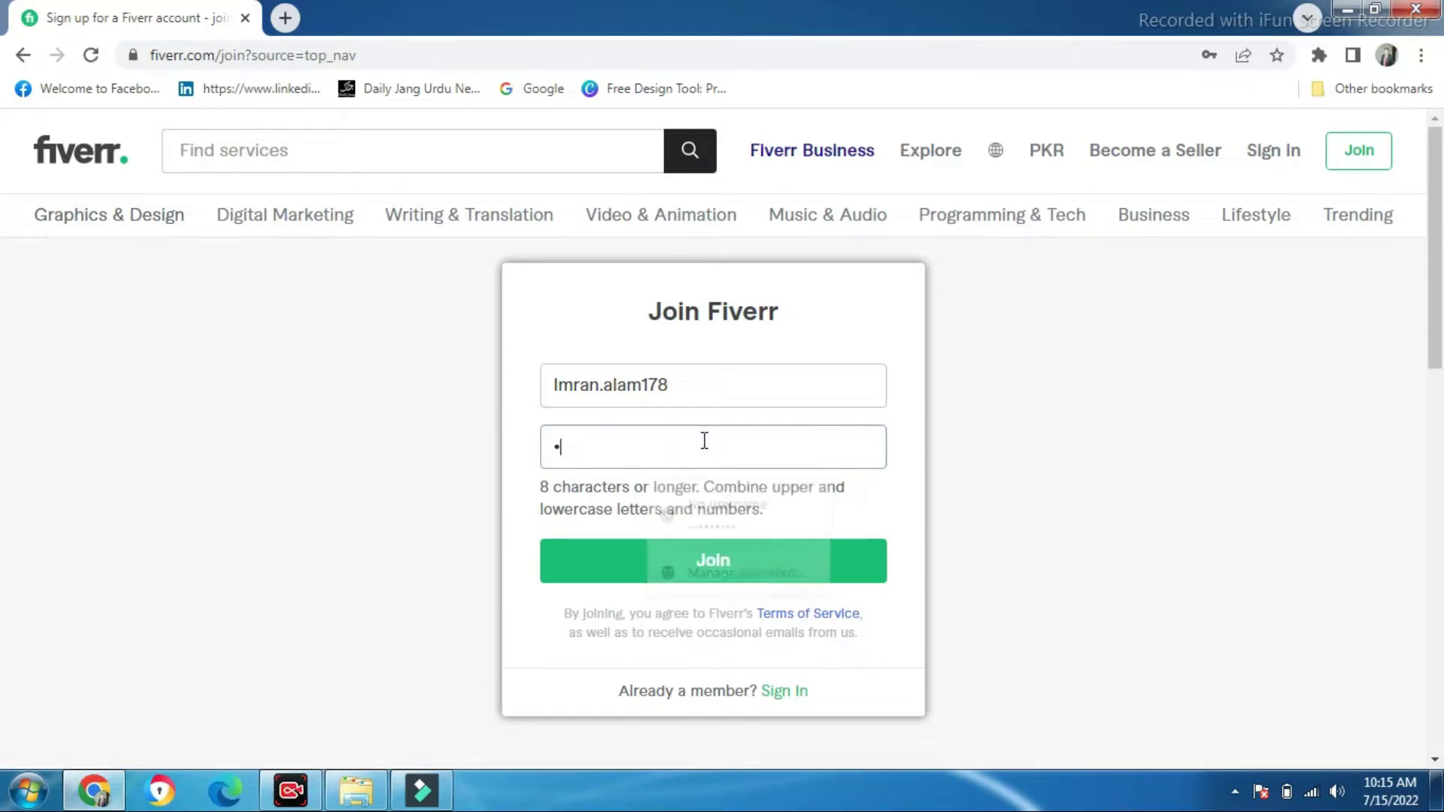
text(•••••)
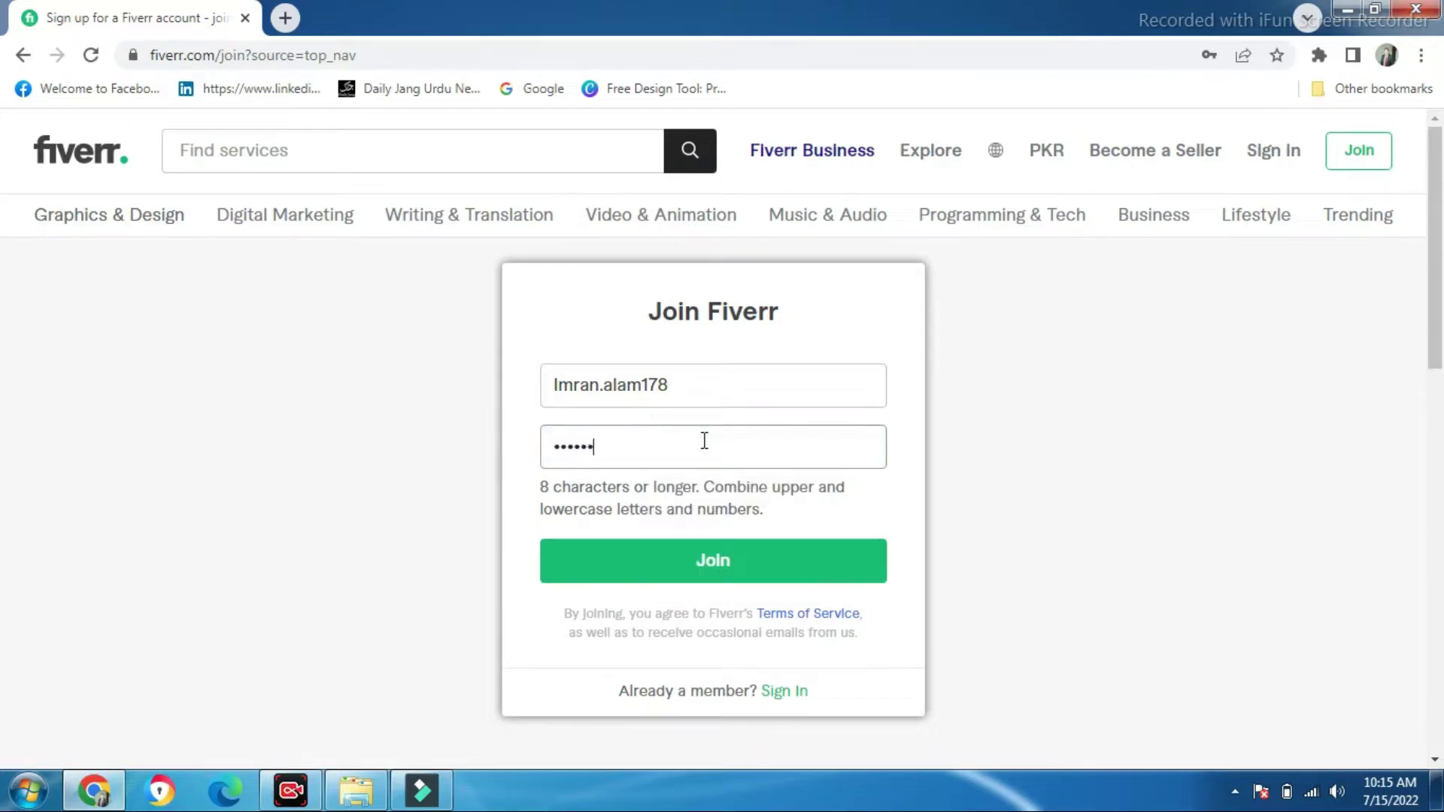
text(•••)
Submit the Join form, then shorten the rejected username to remove the dot and digits
click(743, 563)
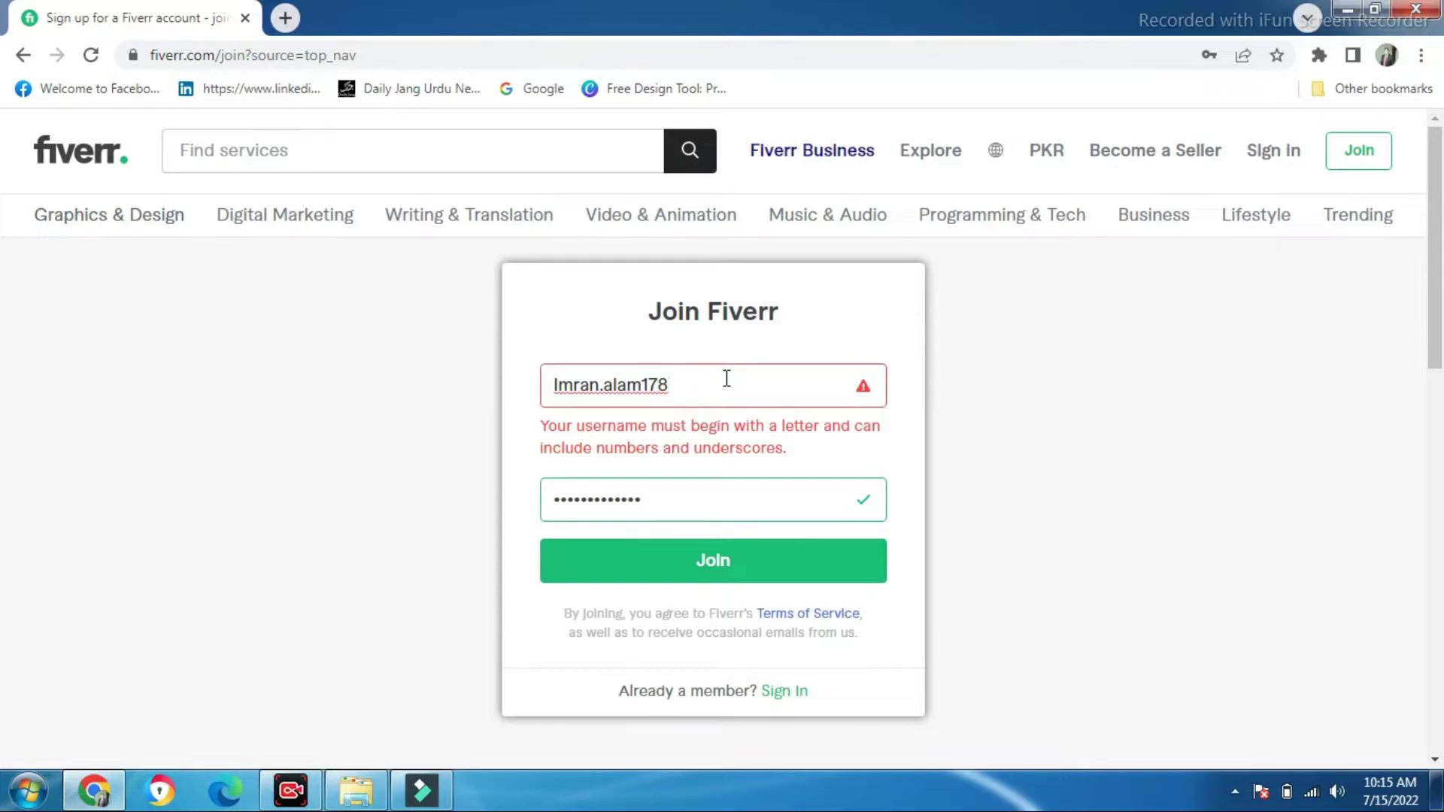
key(BackSpace)
key(BackSpace)
key(BackSpace)
key(BackSpace)
key(BackSpace)
key(BackSpace)
key(BackSpace)
key(BackSpace)
text(Alam)
Rework the username to start with a capital letter, finally retyping it as letters followed by digits
click(752, 565)
click(555, 385)
key(Delete)
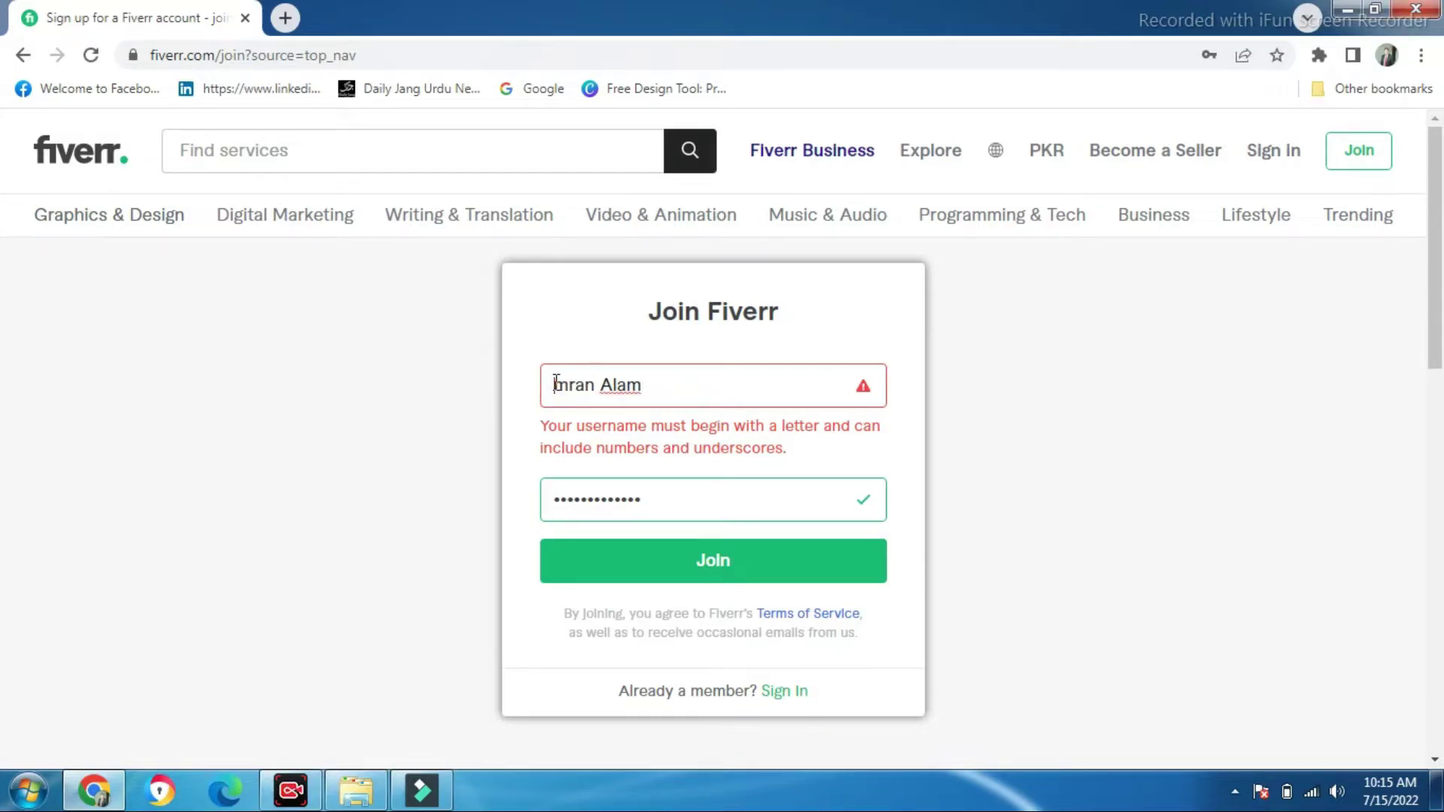
text(I)
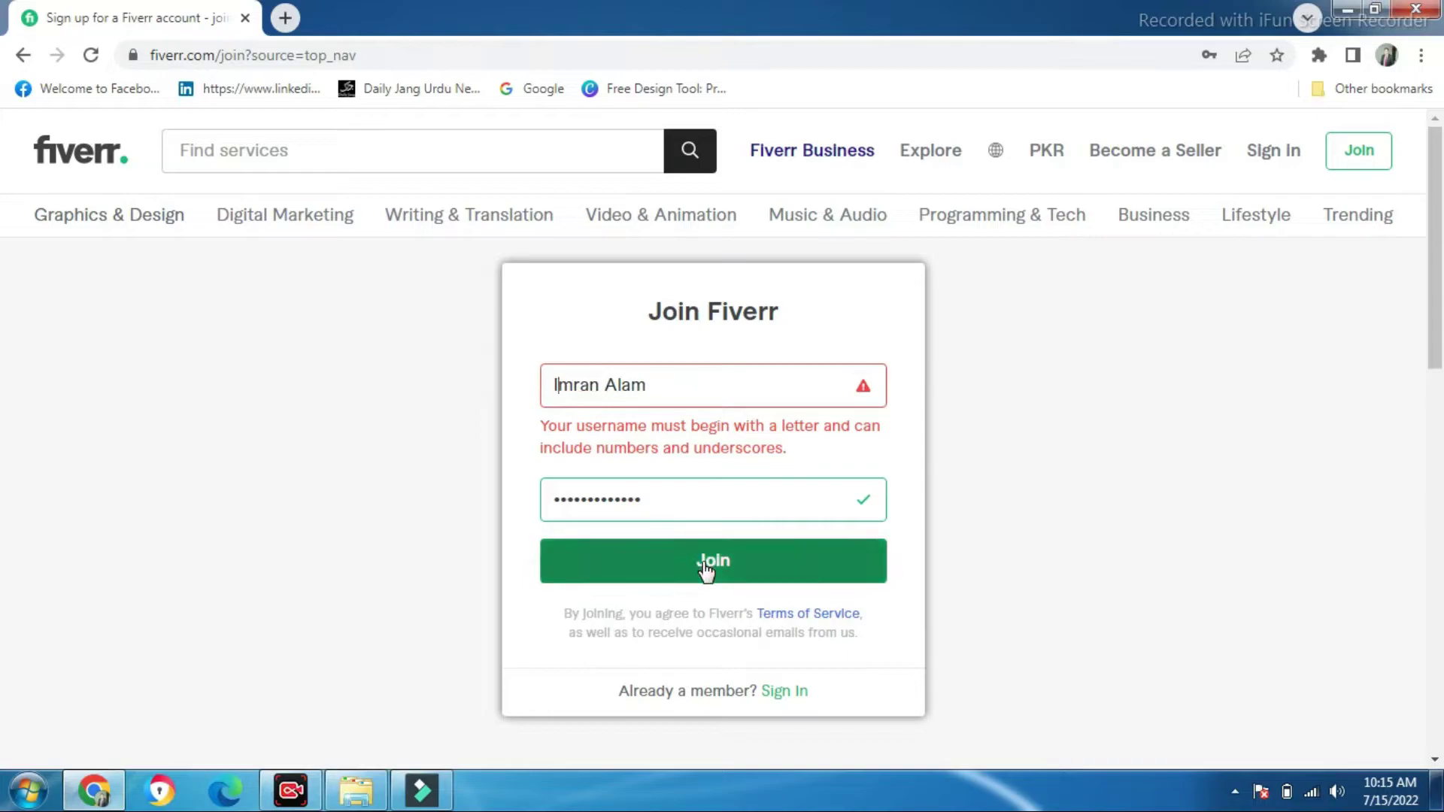
click(709, 387)
text(178)
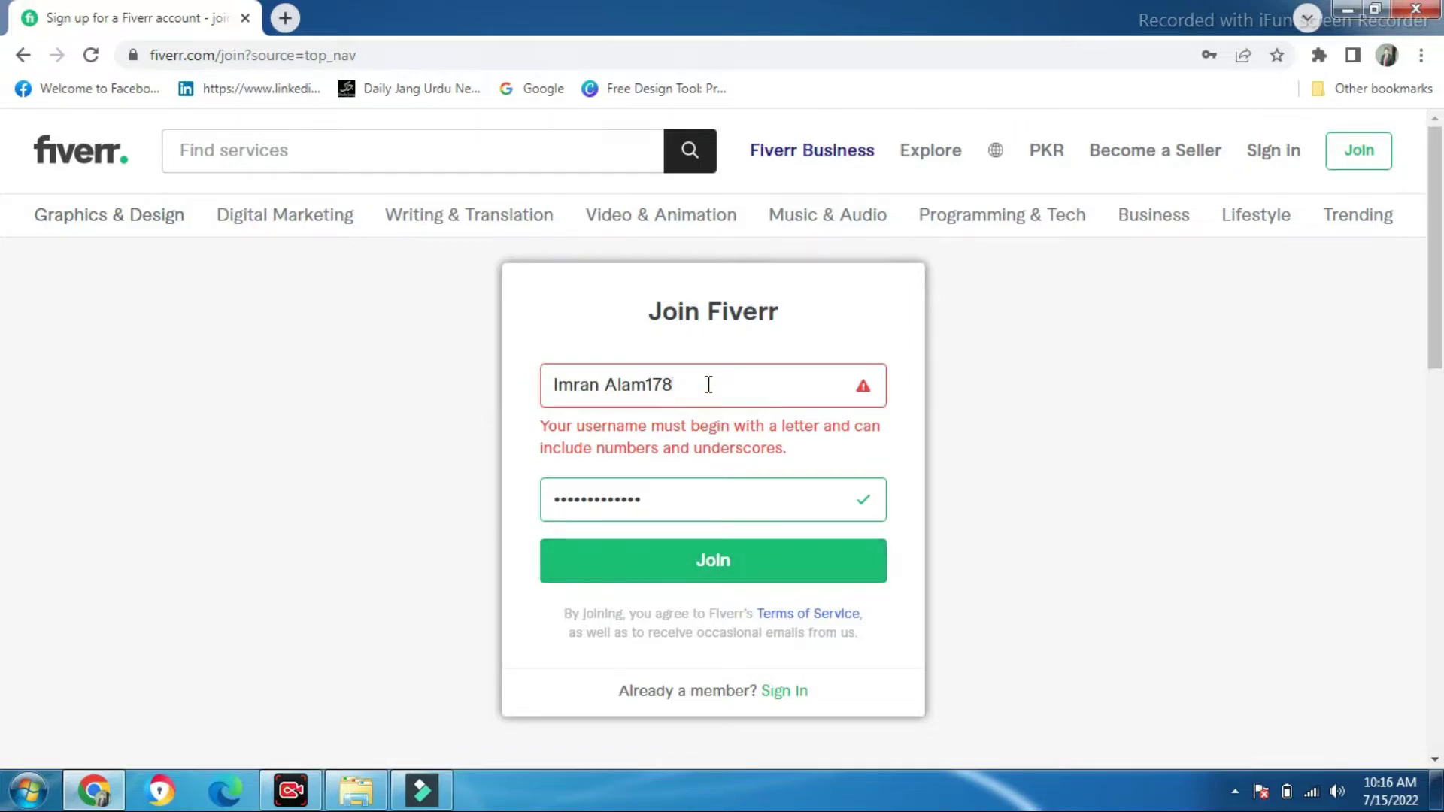
key(BackSpace)
key(BackSpace)
key(BackSpace)
key(BackSpace)
key(BackSpace)
key(BackSpace)
key(BackSpace)
key(BackSpace)
key(BackSpace)
key(BackSpace)
key(BackSpace)
key(BackSpace)
key(BackSpace)
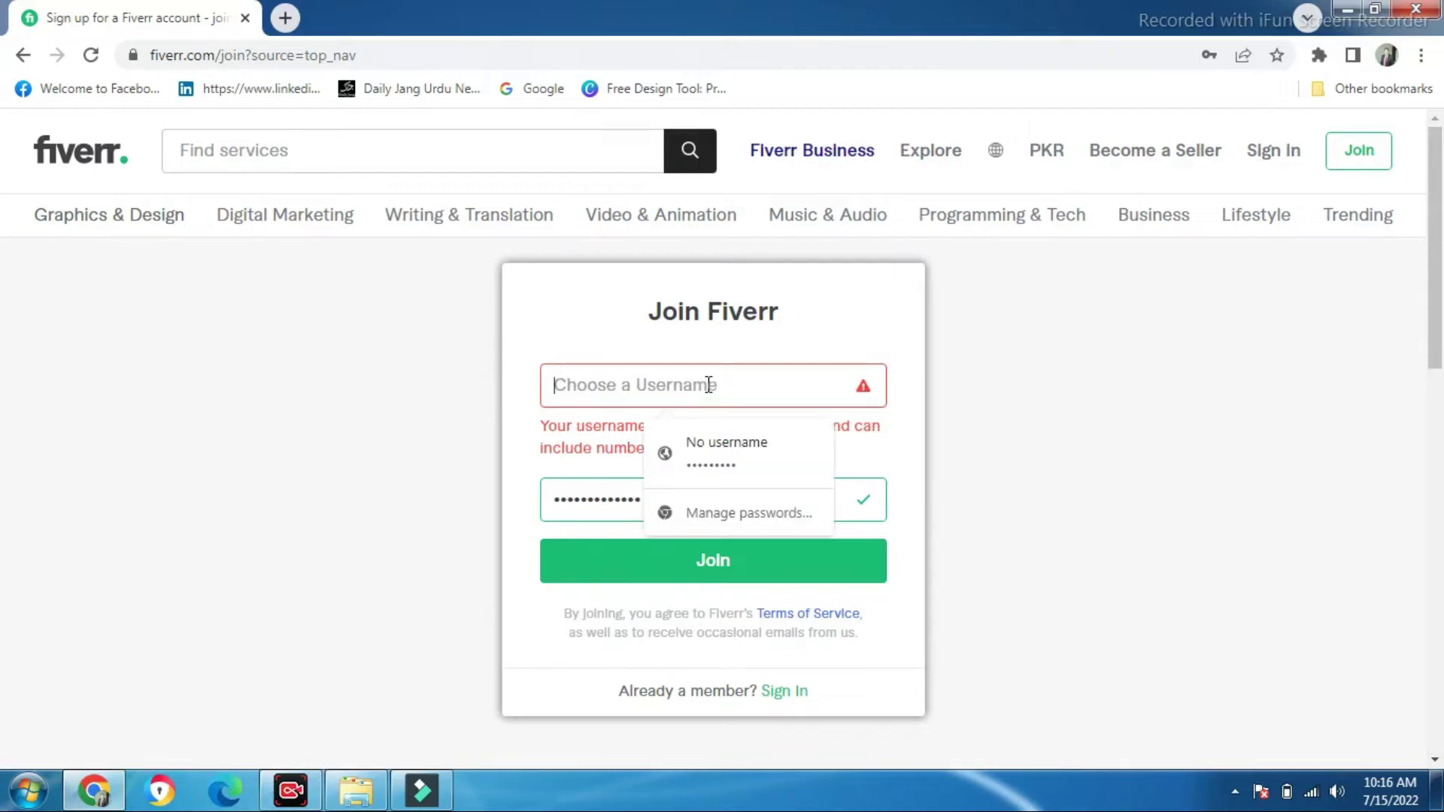
text(Imran)
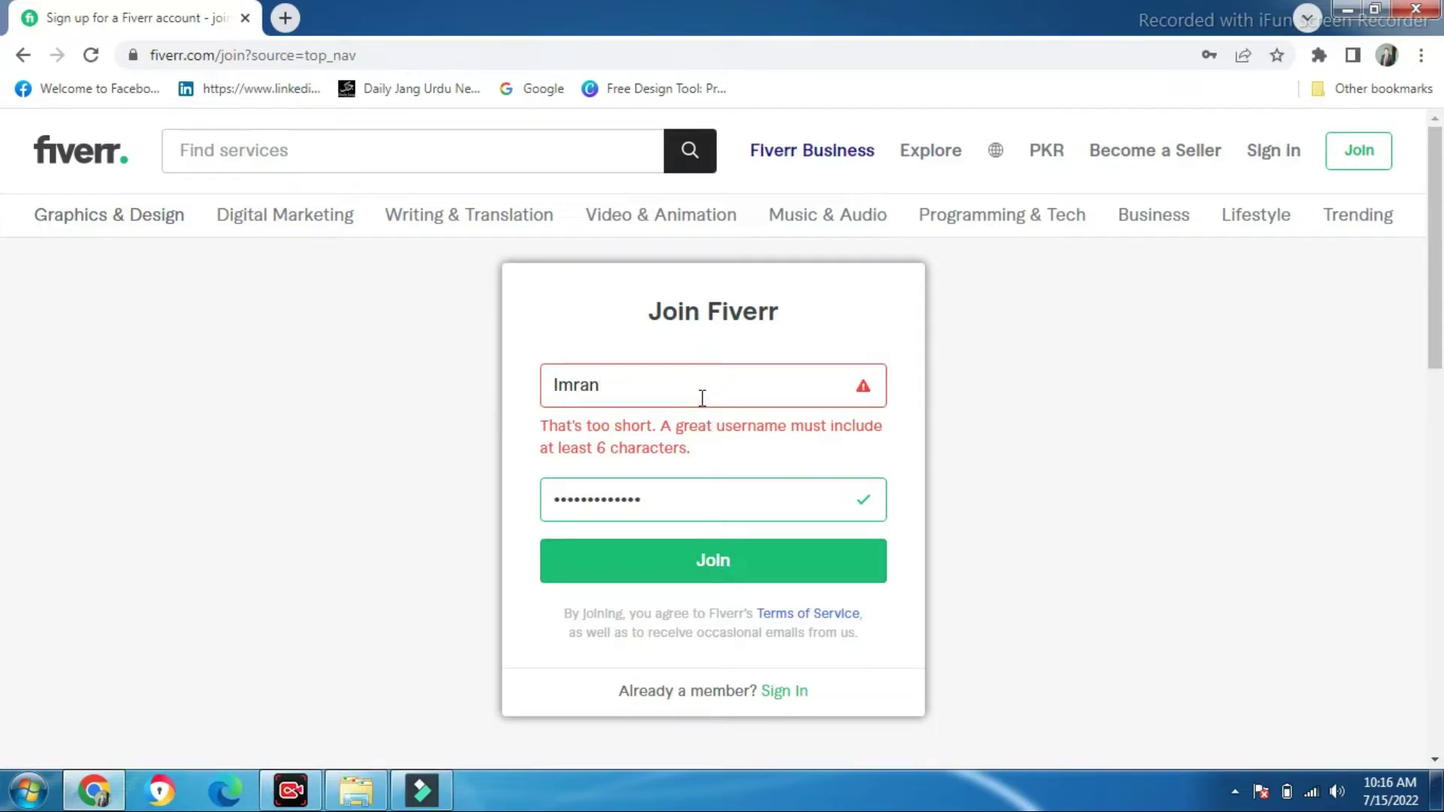
text(178)
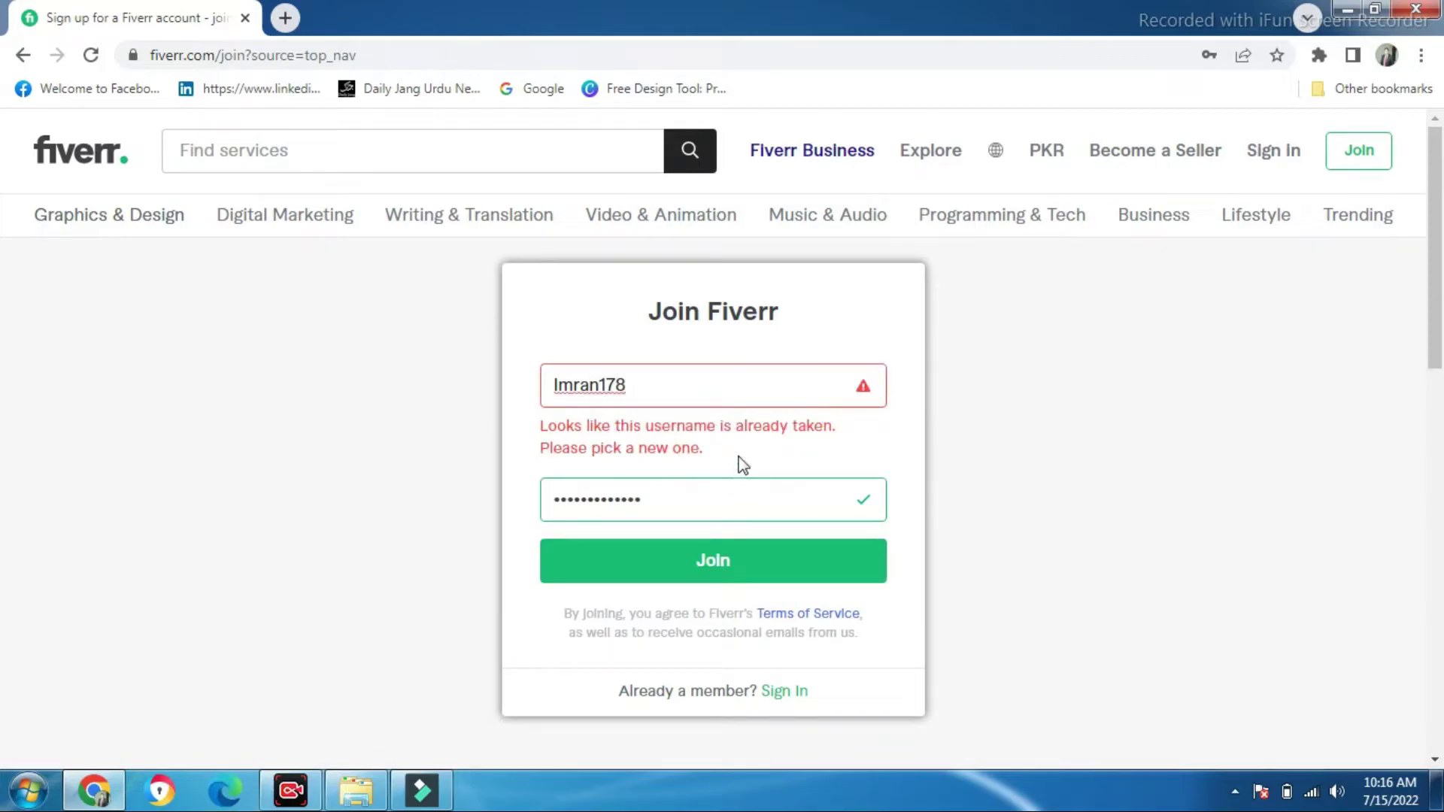
text(178178)
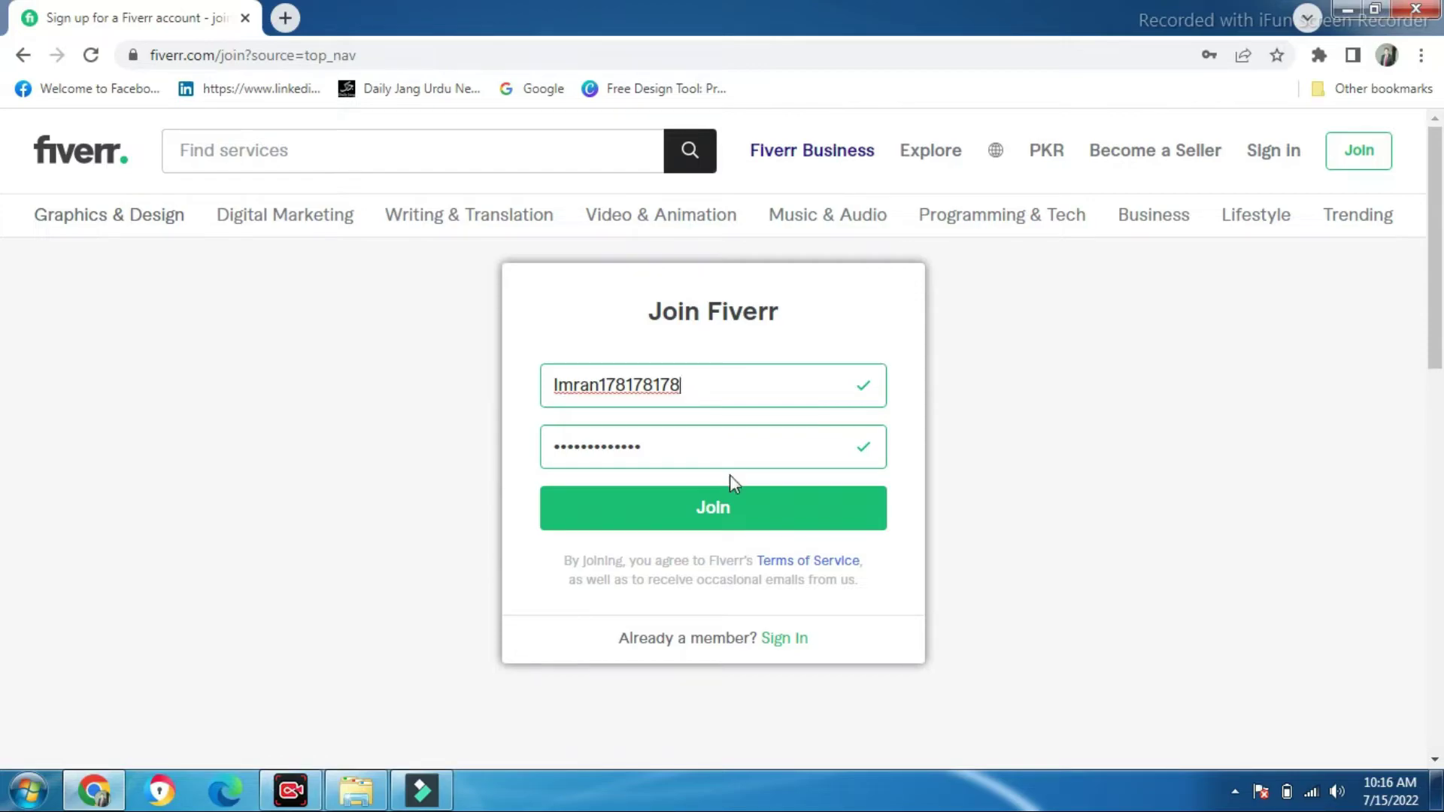
Create the account with the accepted username and password
click(722, 508)
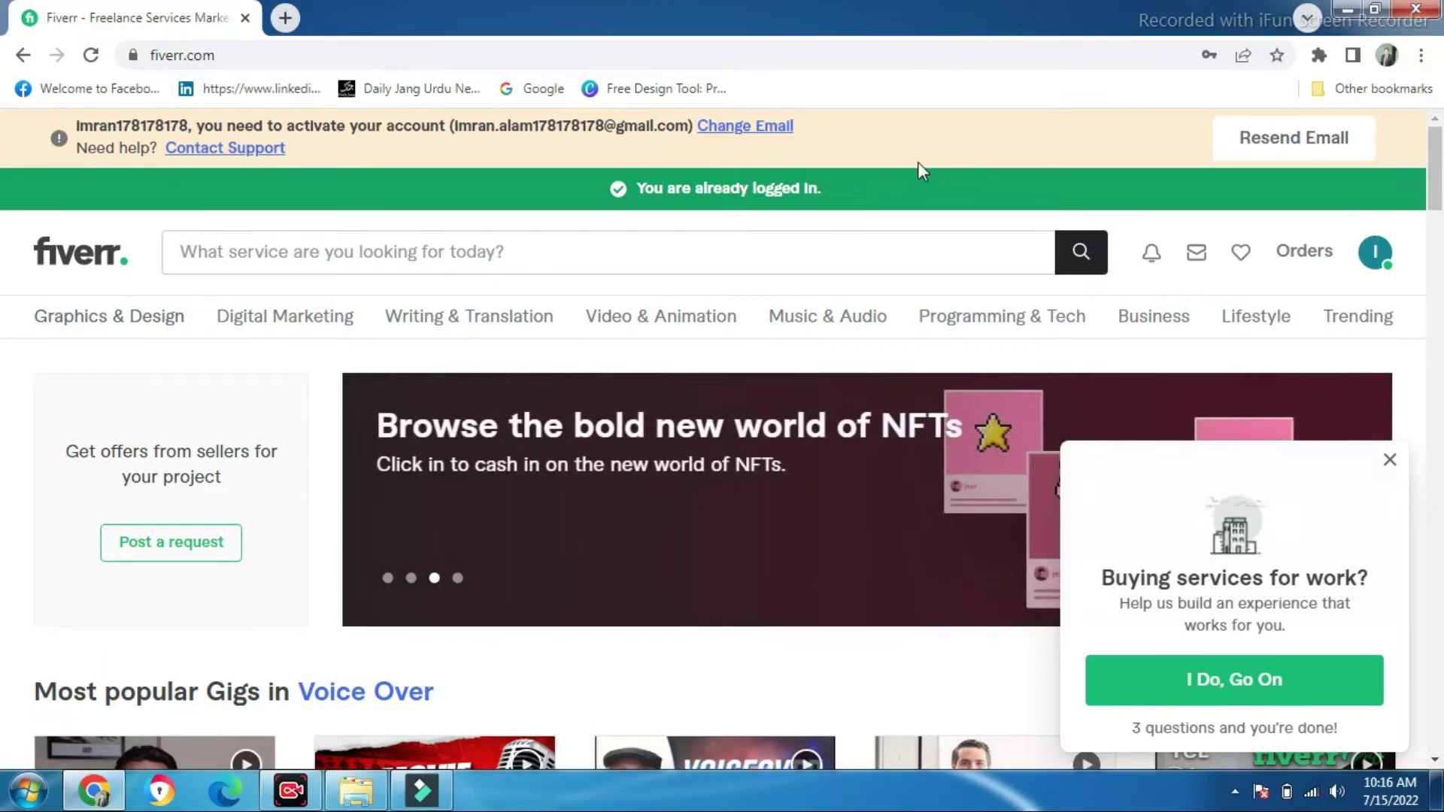
click(282, 18)
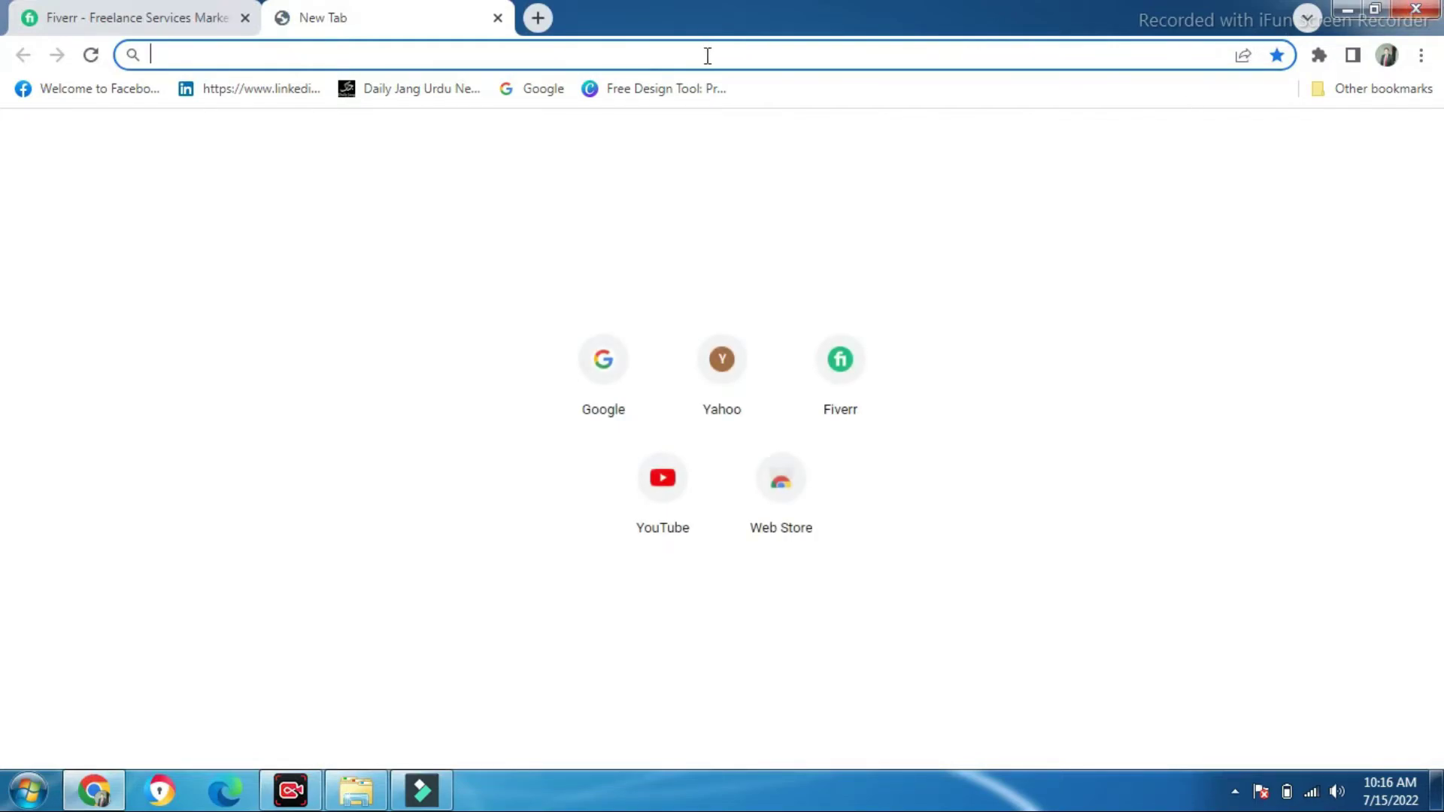
text(gmail)
click(497, 18)
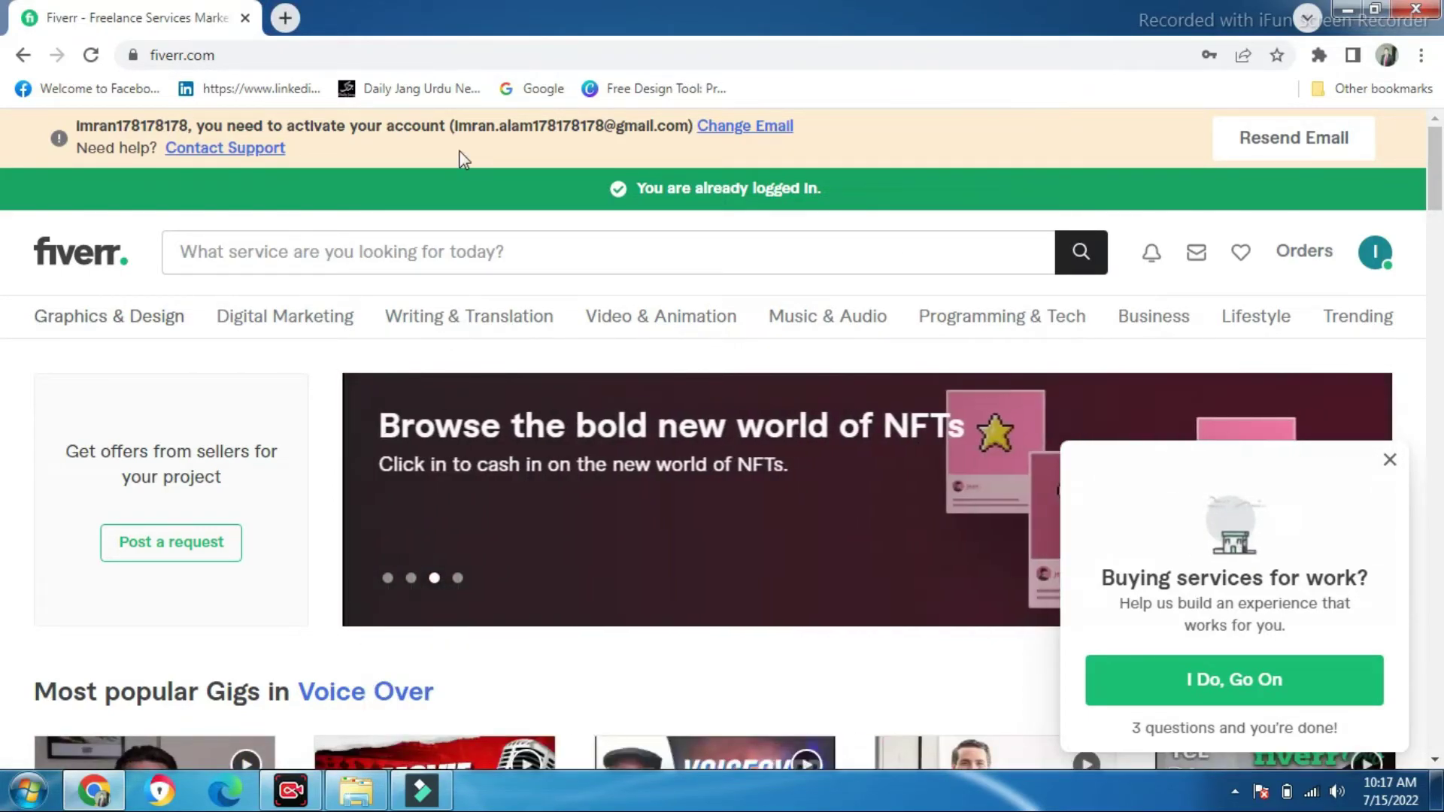
Close the 'Buying services for work?' survey popup on the home page
click(1390, 462)
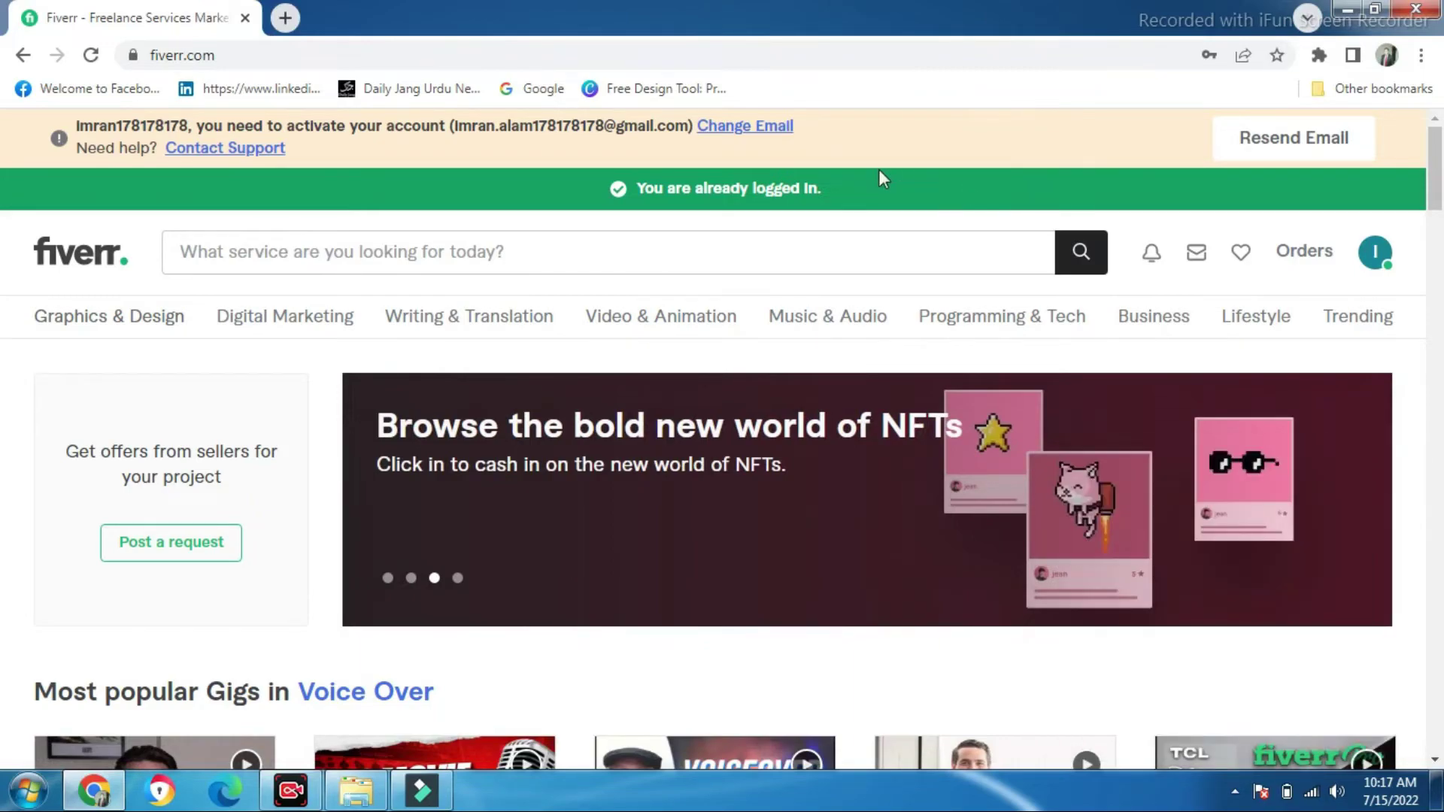